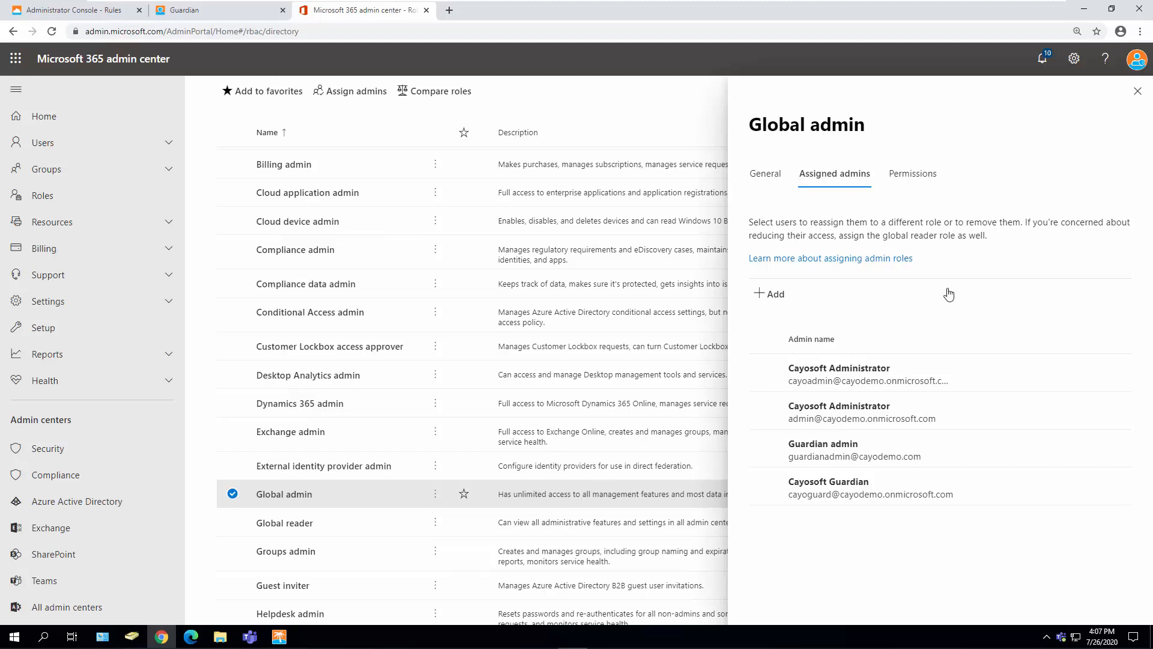
Add Albert Einstein as an assigned admin of the Global admin role and save the assignment.
click(1137, 91)
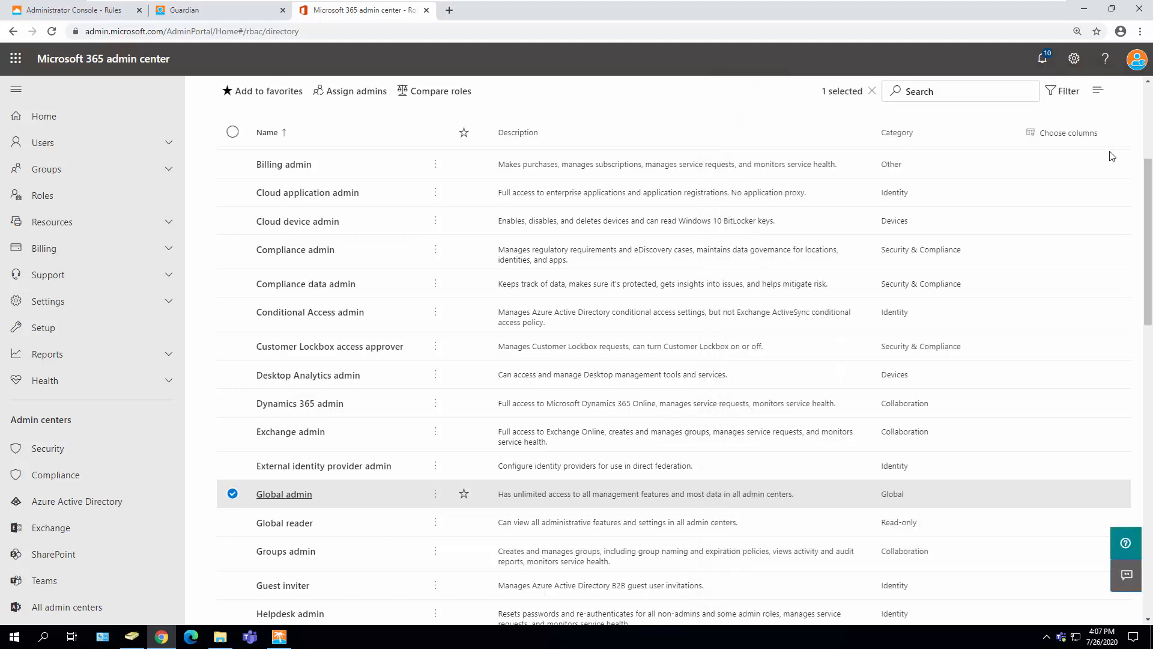
click(765, 496)
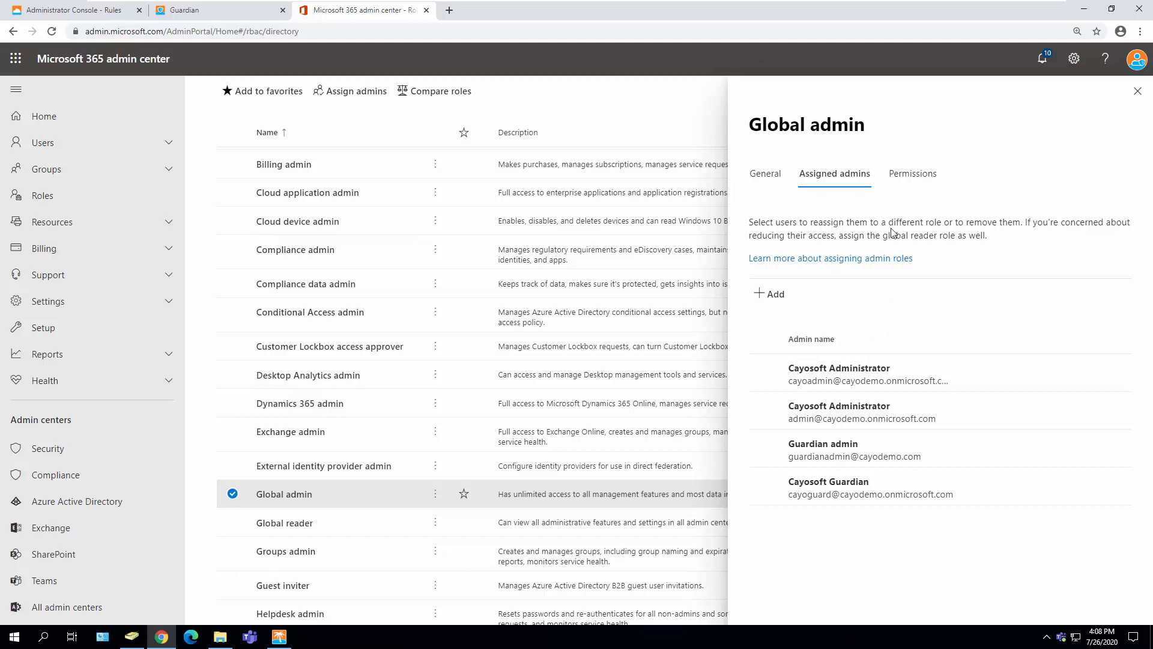
click(775, 293)
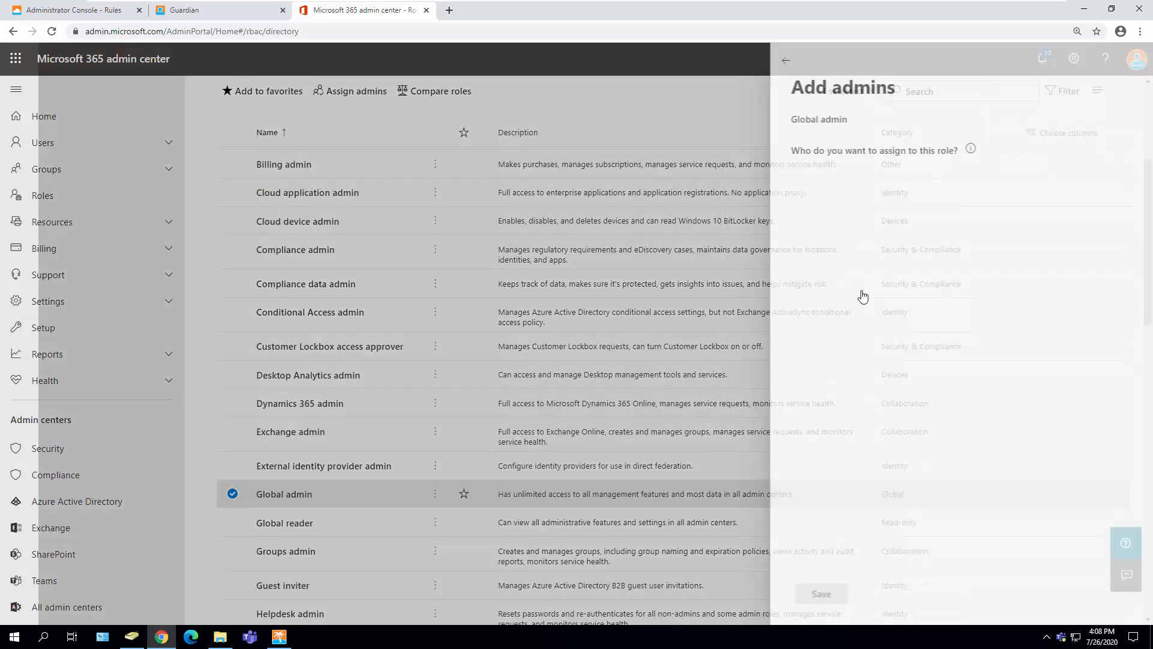
click(857, 173)
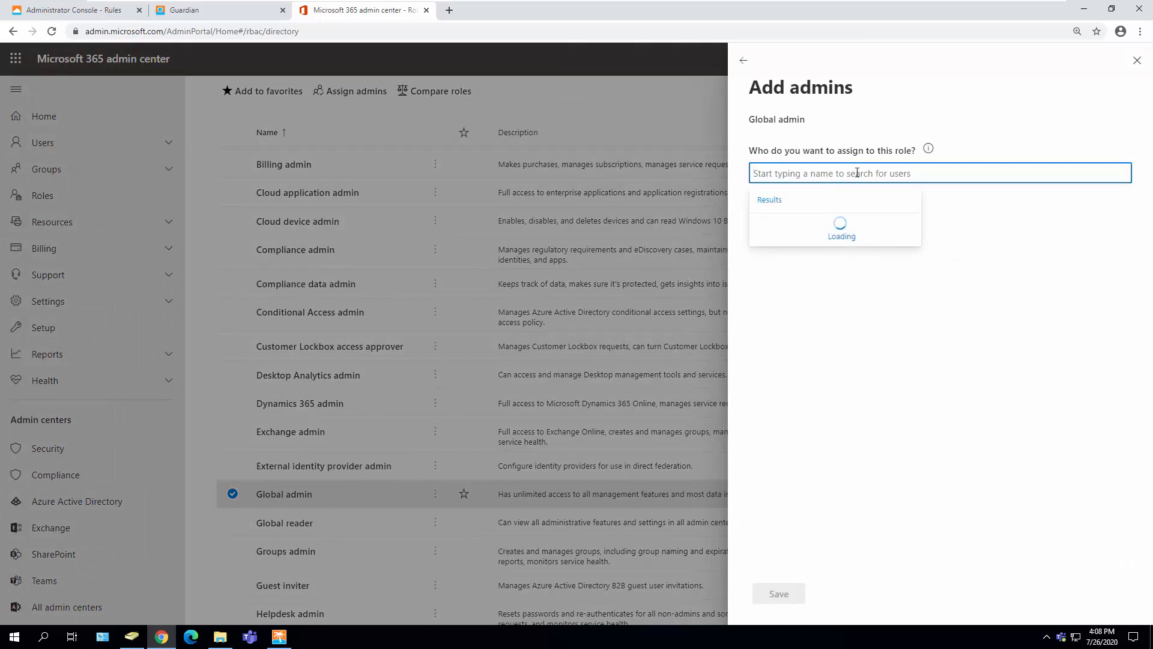
text(albert ein)
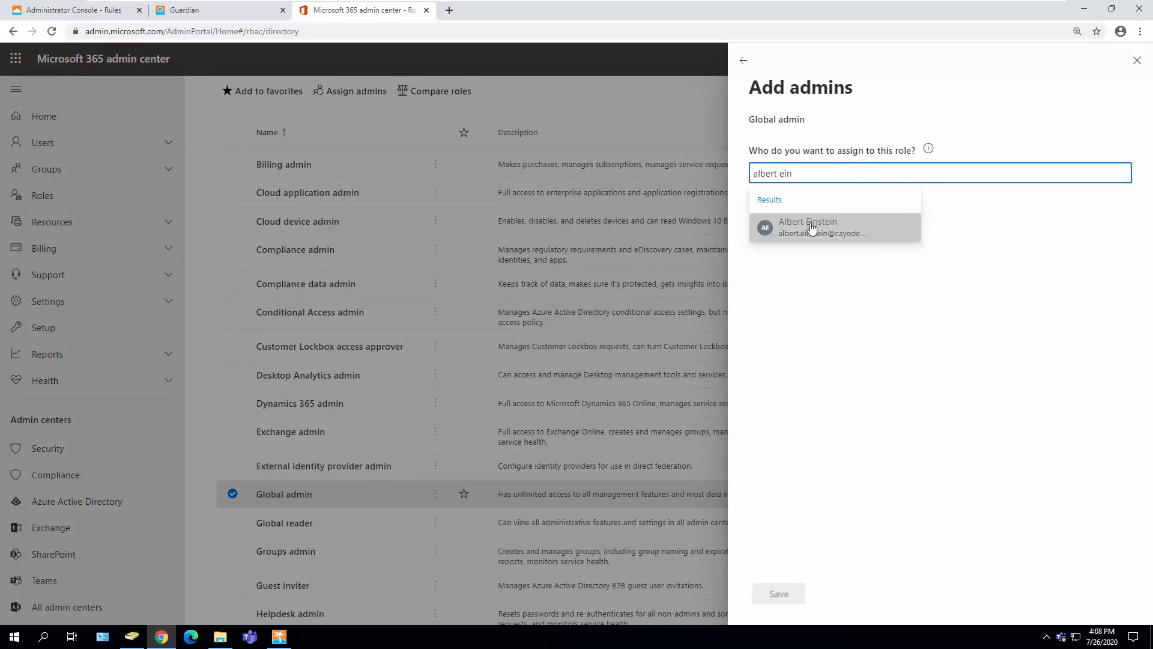
click(812, 228)
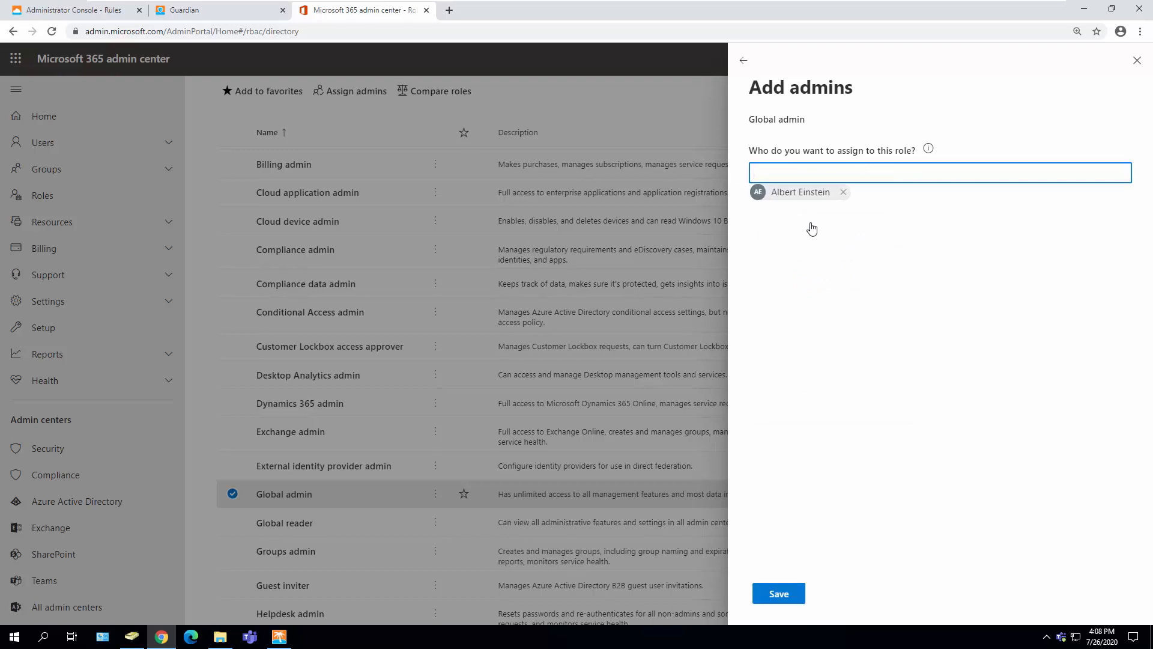
click(791, 595)
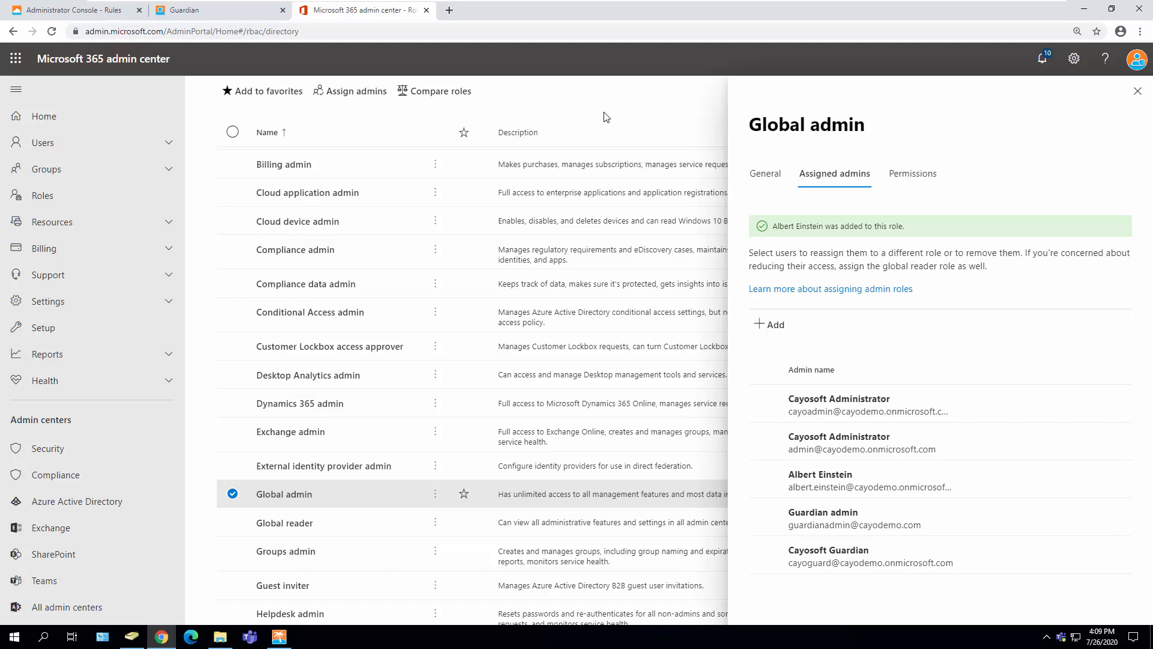
Switch to Guardian, open its new alert in Teams, and view the details of the Global Administrator role change.
click(220, 13)
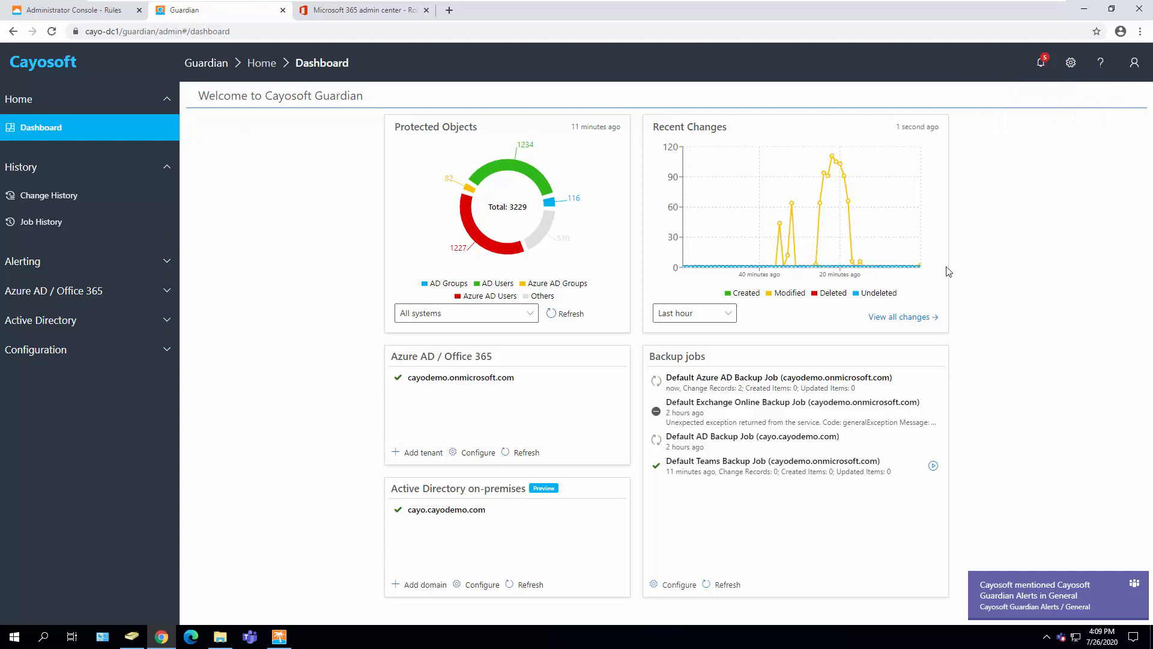
click(1062, 595)
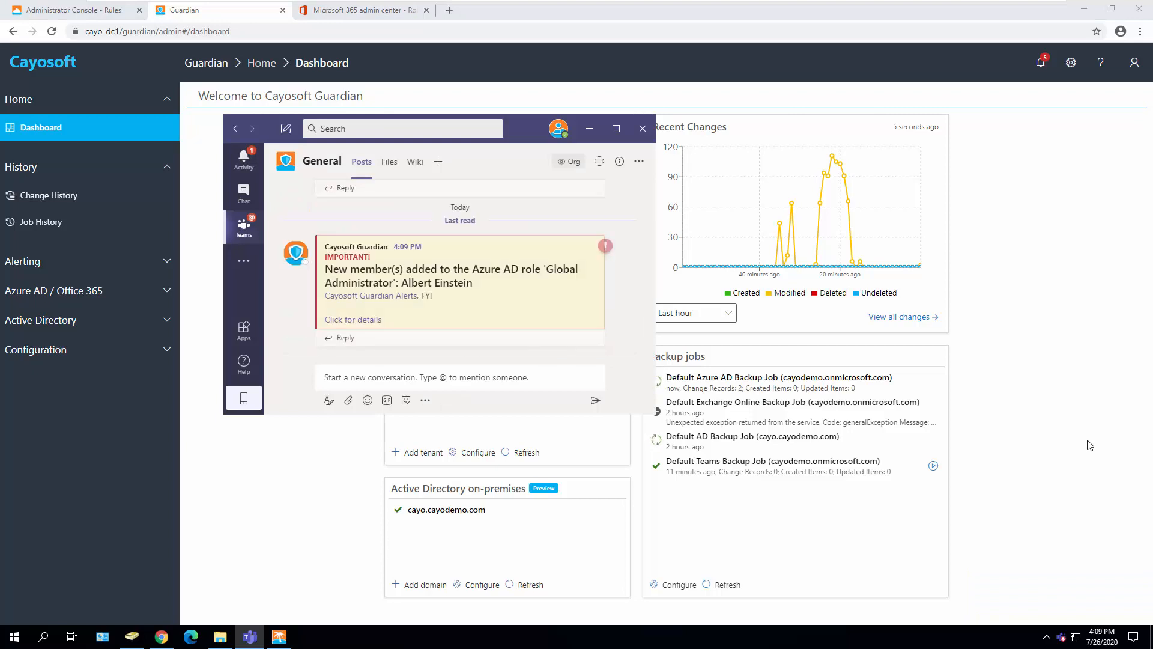
click(616, 128)
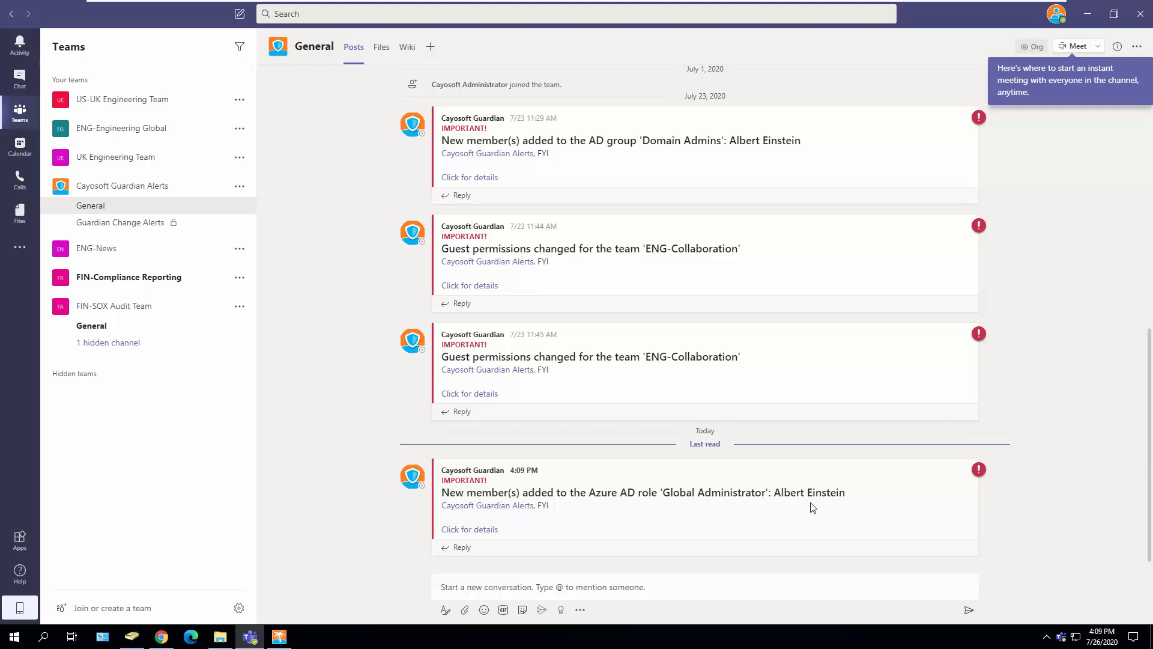
click(471, 531)
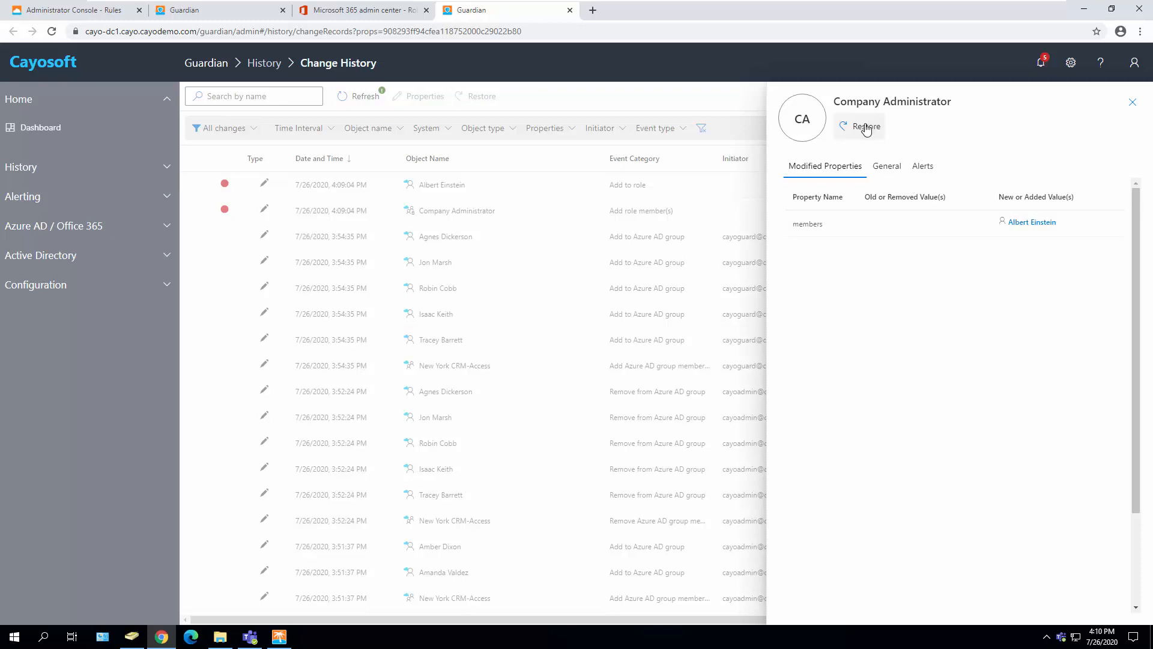
click(1131, 106)
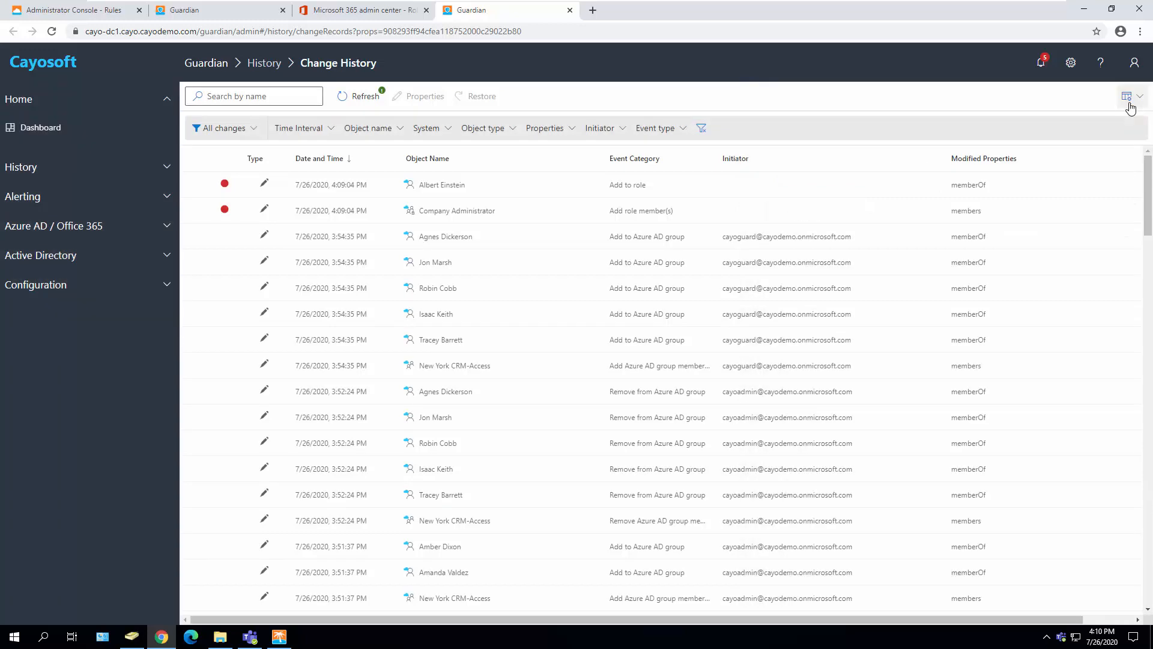
Show the Recent Changes chart on the Guardian dashboard for the last hour.
click(53, 128)
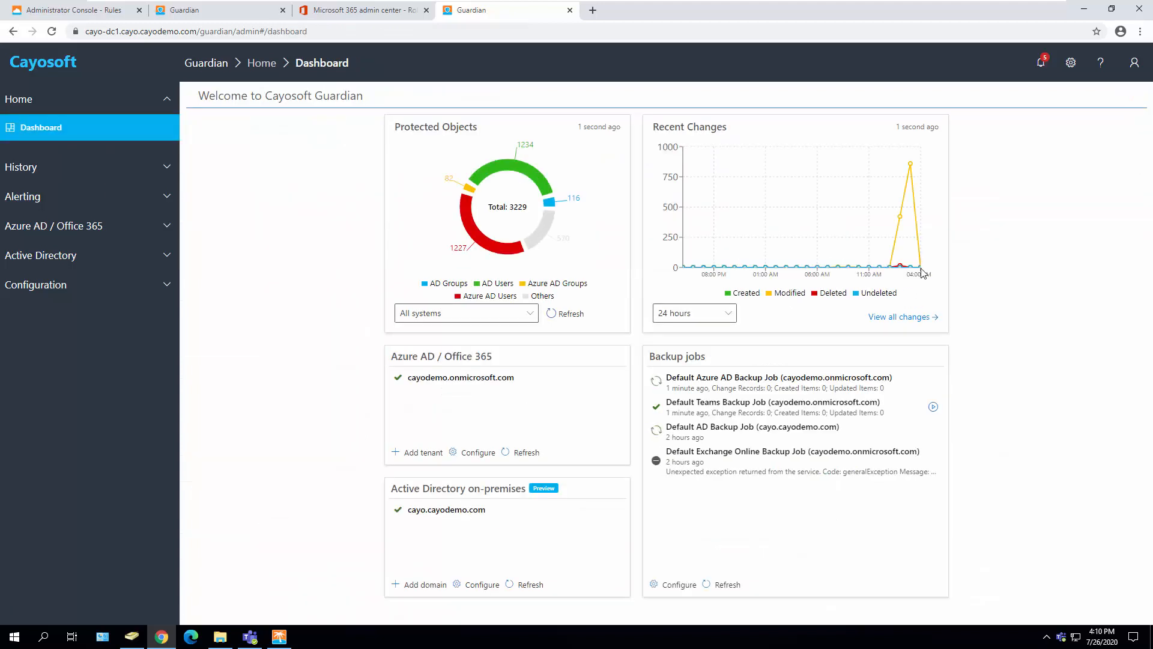
mouse_move(921, 268)
click(685, 314)
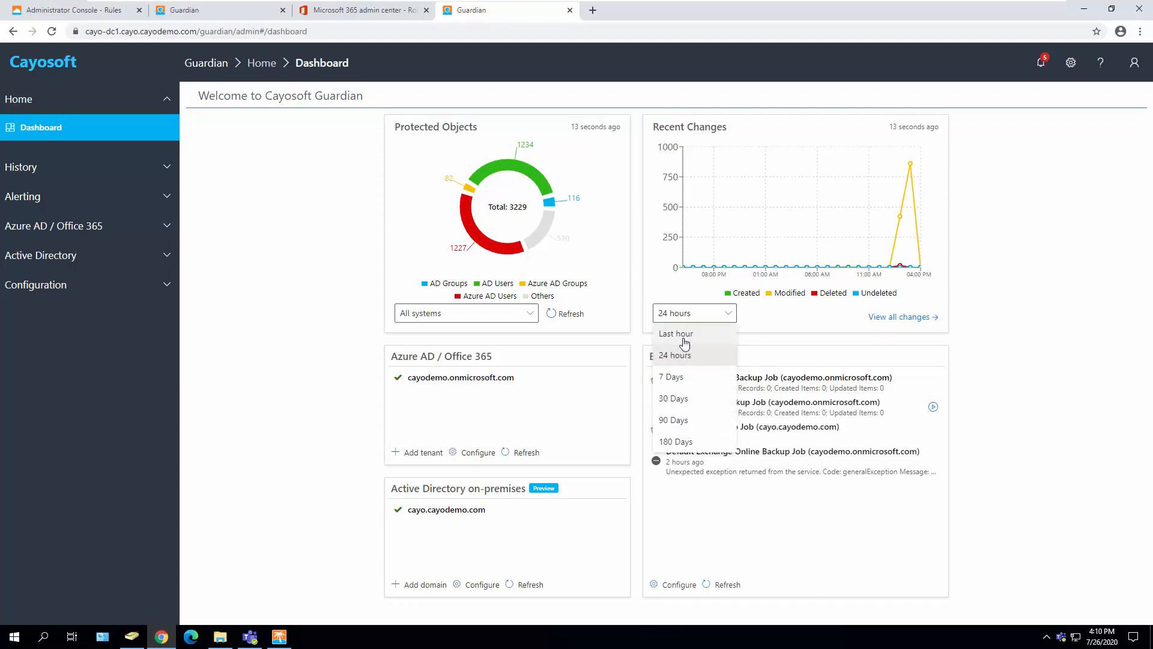
click(682, 333)
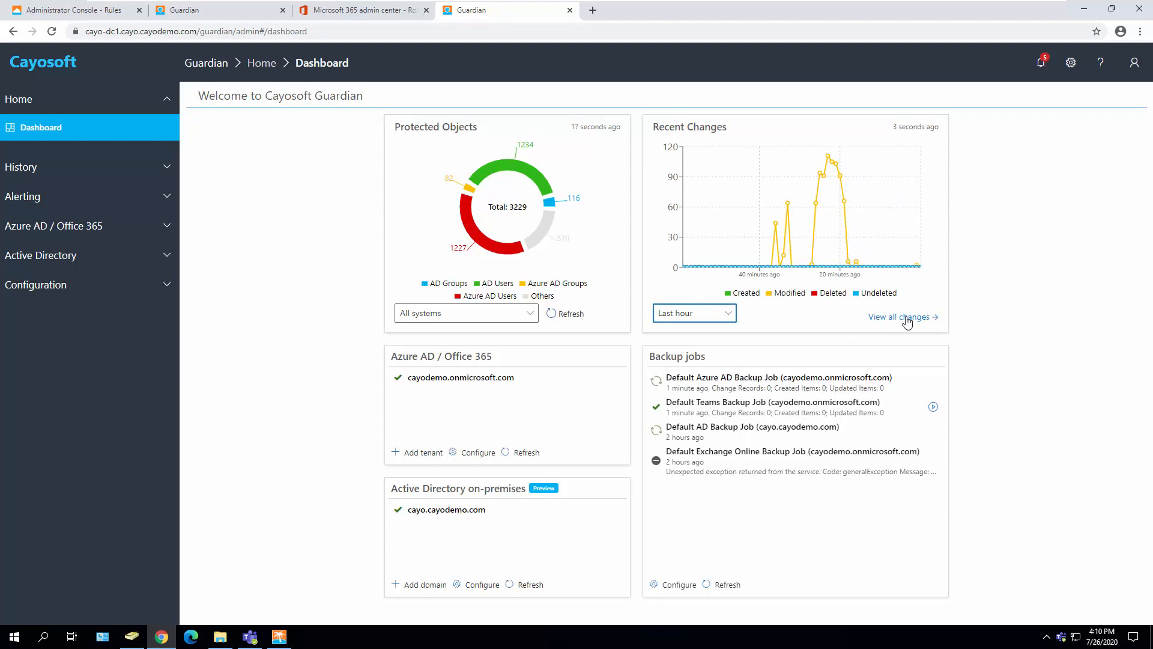
Filter the Change History to all critical changes from the last hour.
click(162, 170)
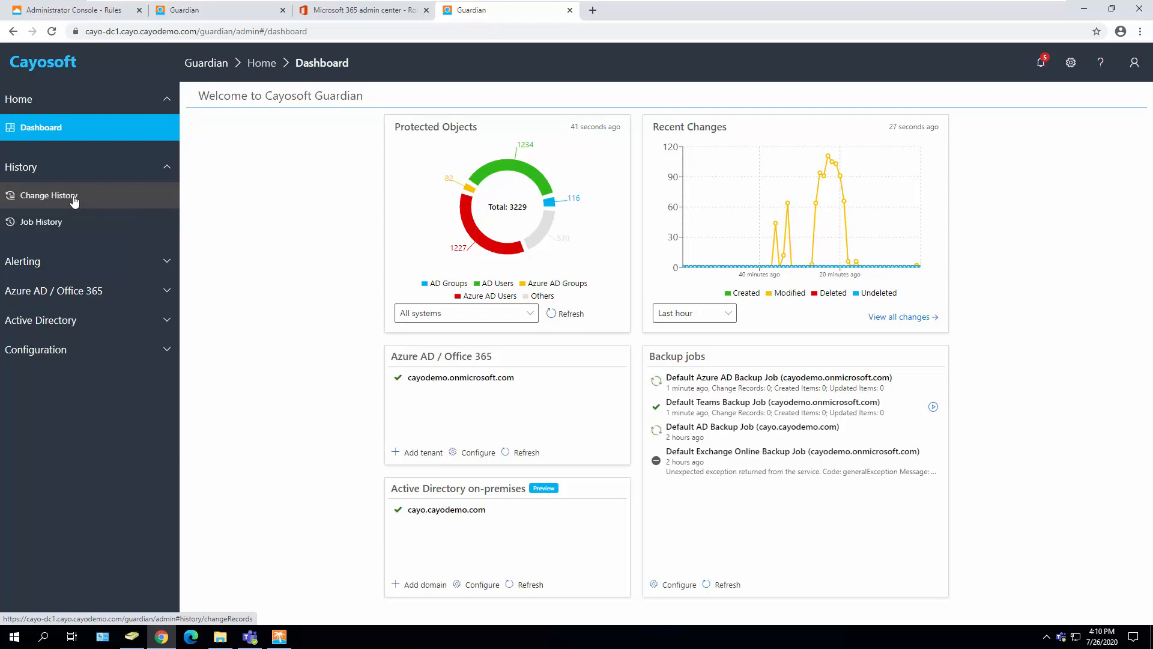
click(74, 198)
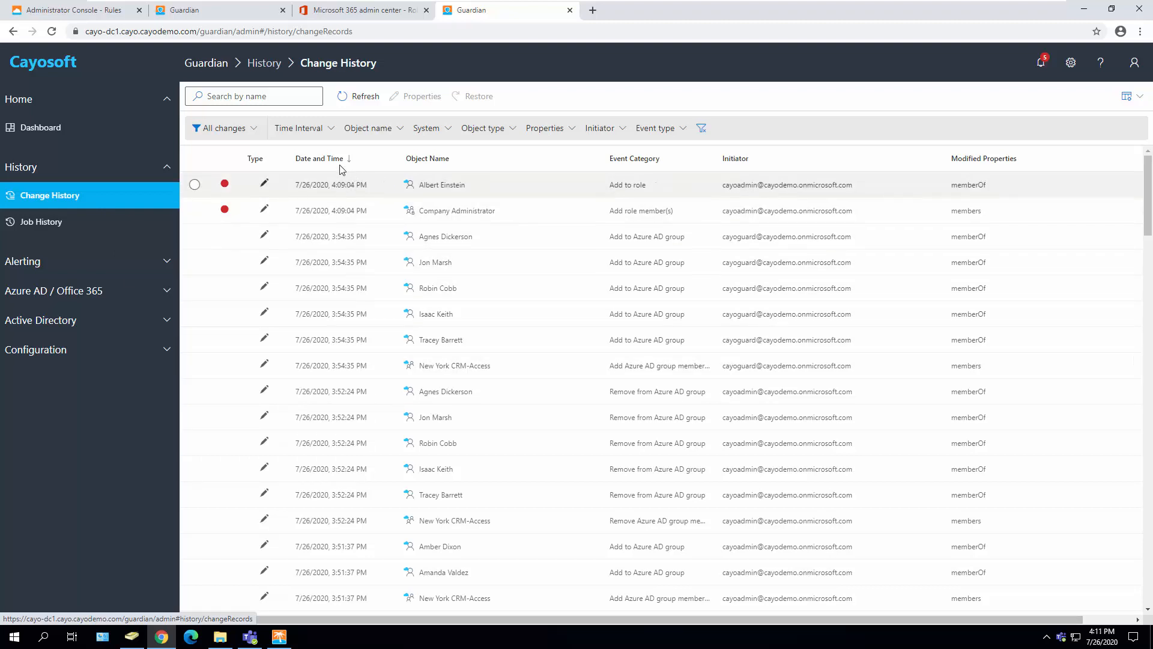
click(295, 127)
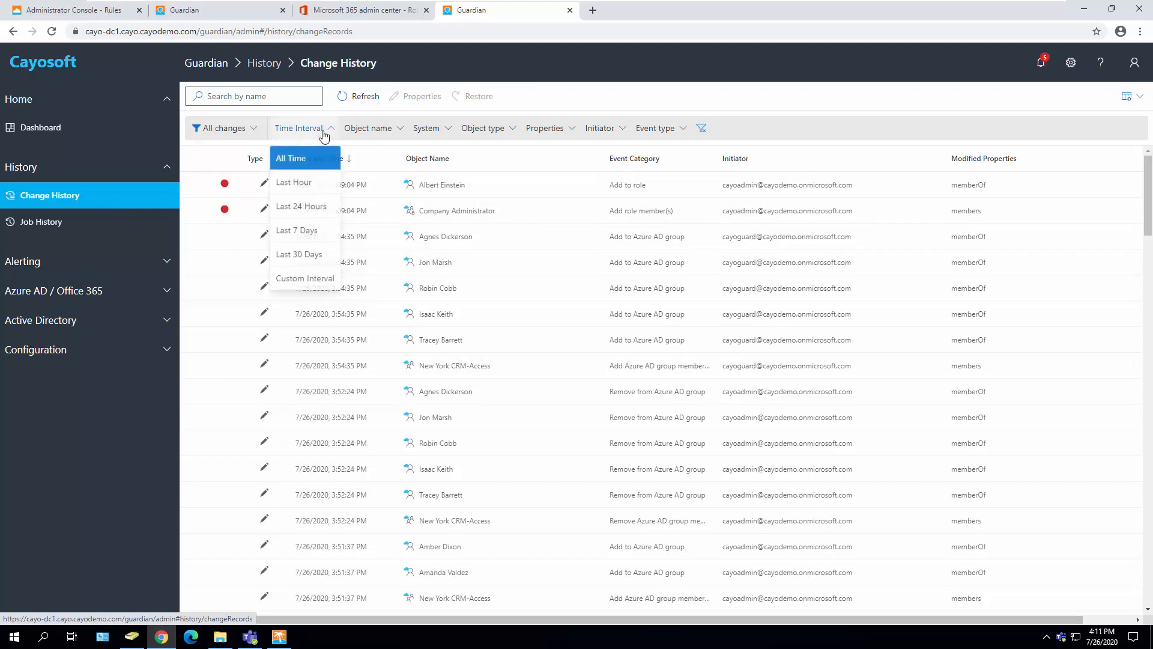
click(295, 183)
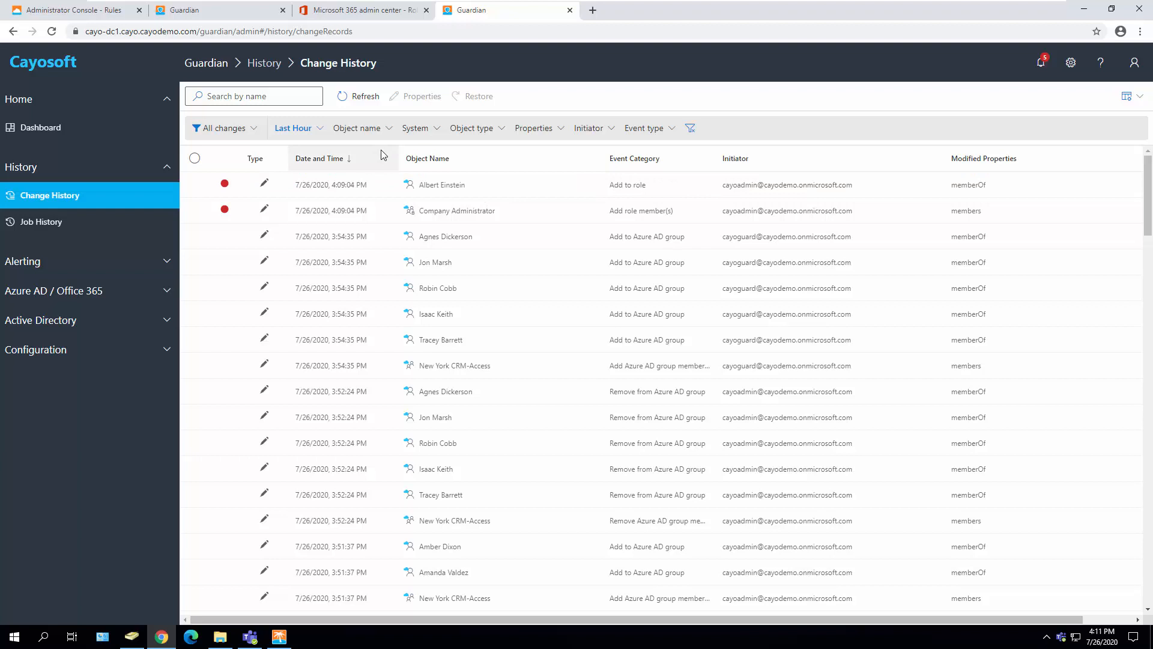
click(243, 129)
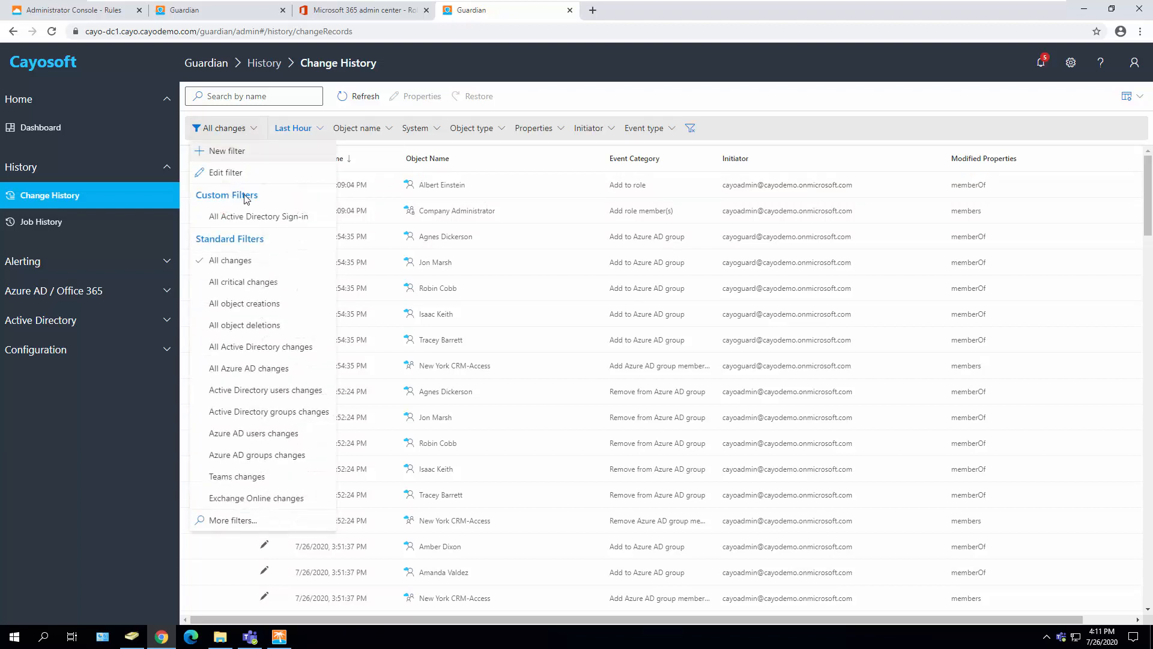
click(234, 283)
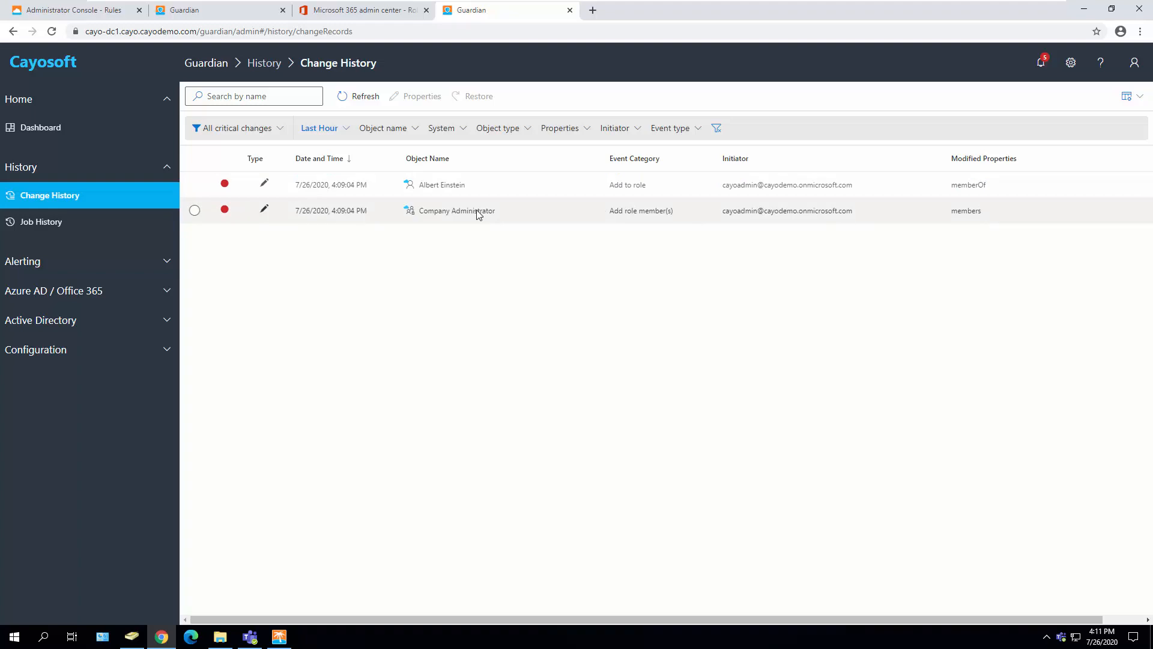
Review the modified properties of the critical change records for Albert Einstein and Company Administrator.
click(450, 191)
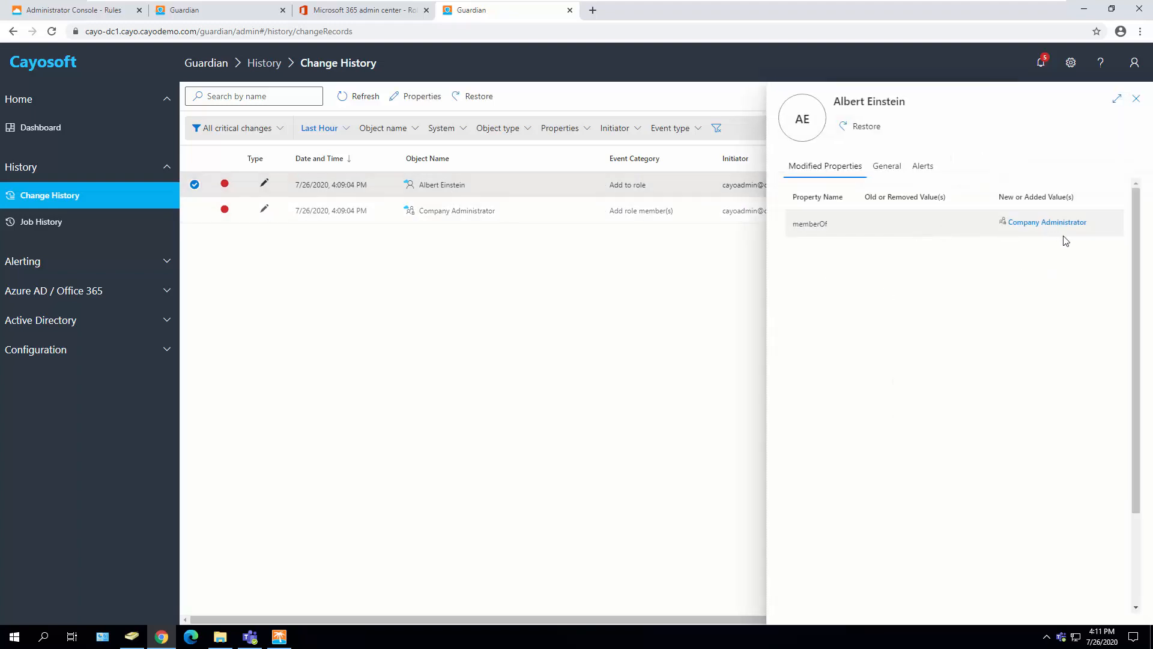
click(1136, 99)
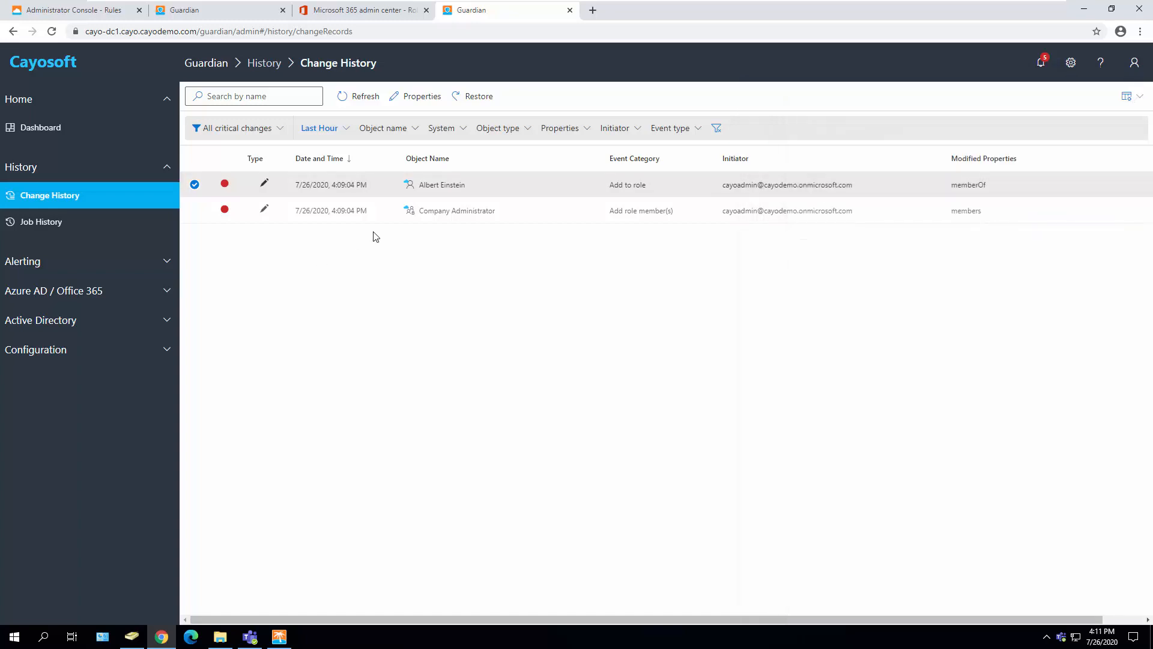
click(436, 214)
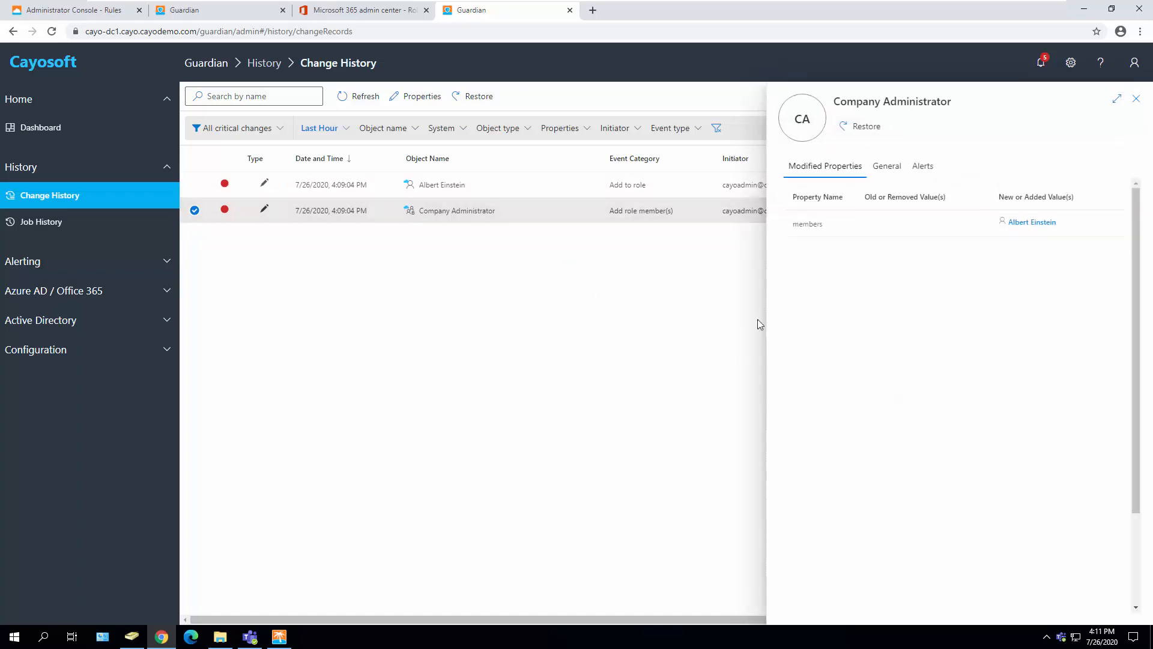
click(1134, 102)
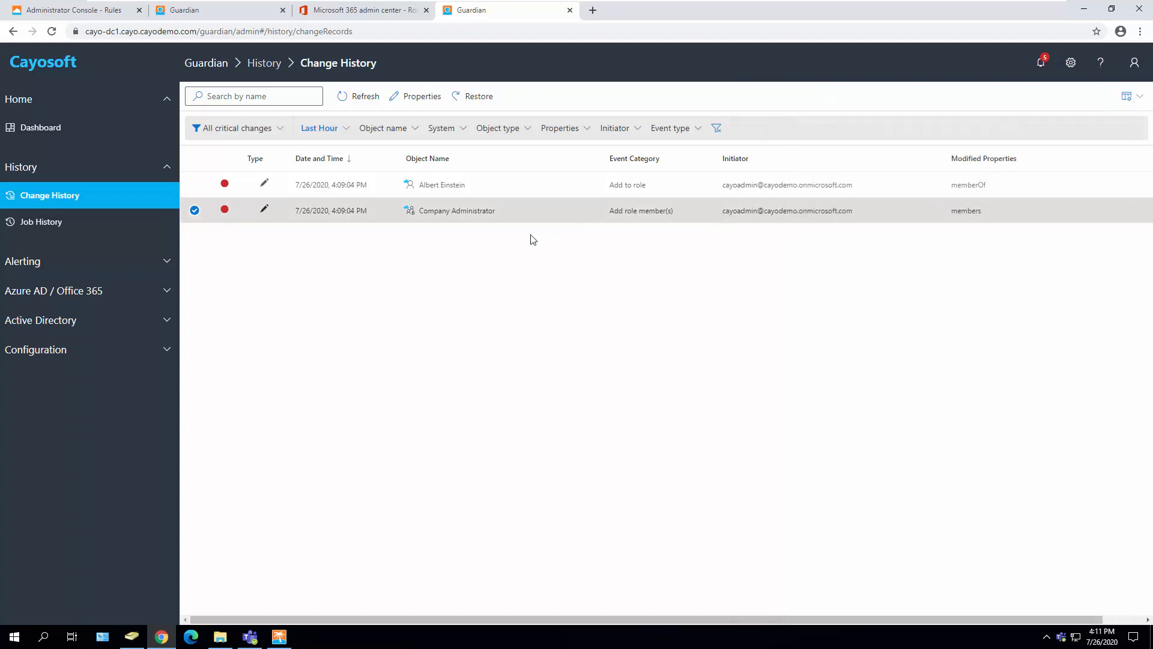
click(460, 190)
click(464, 215)
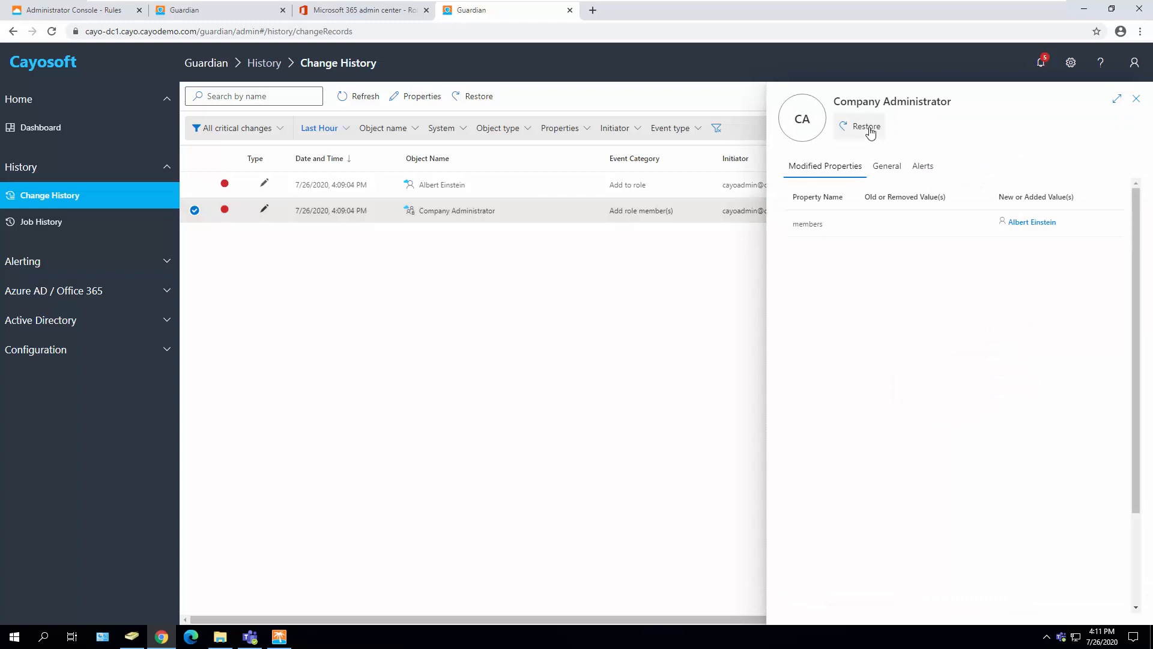
click(1136, 99)
Restore the Albert Einstein "Add to role" change record and confirm the rollback.
click(442, 186)
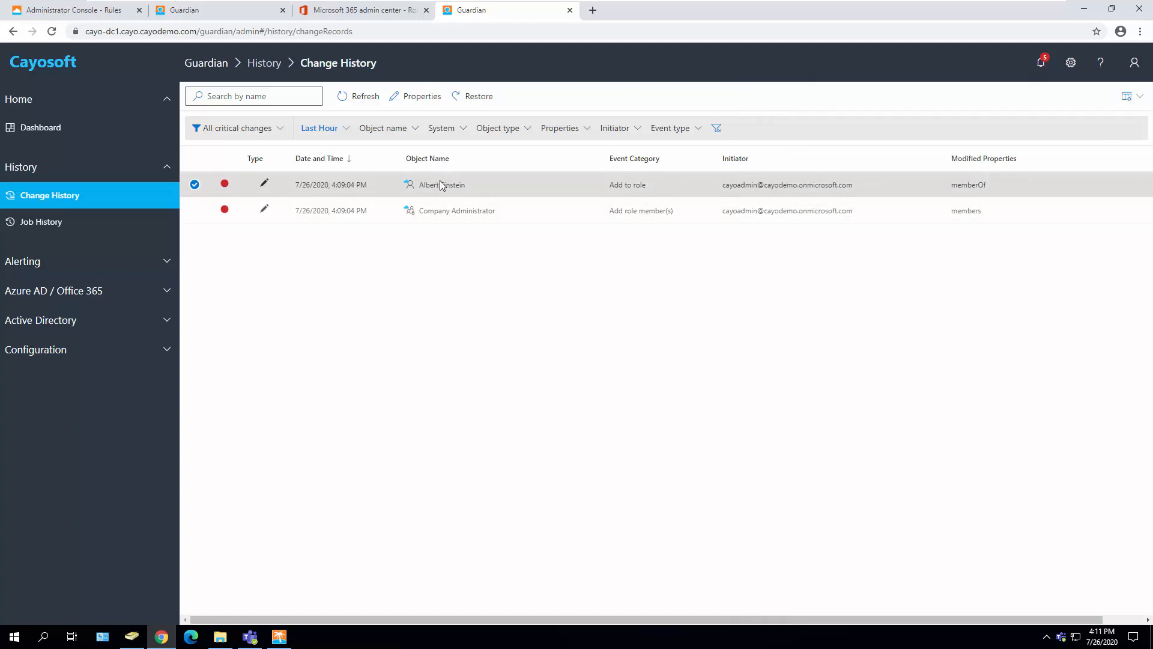
click(478, 97)
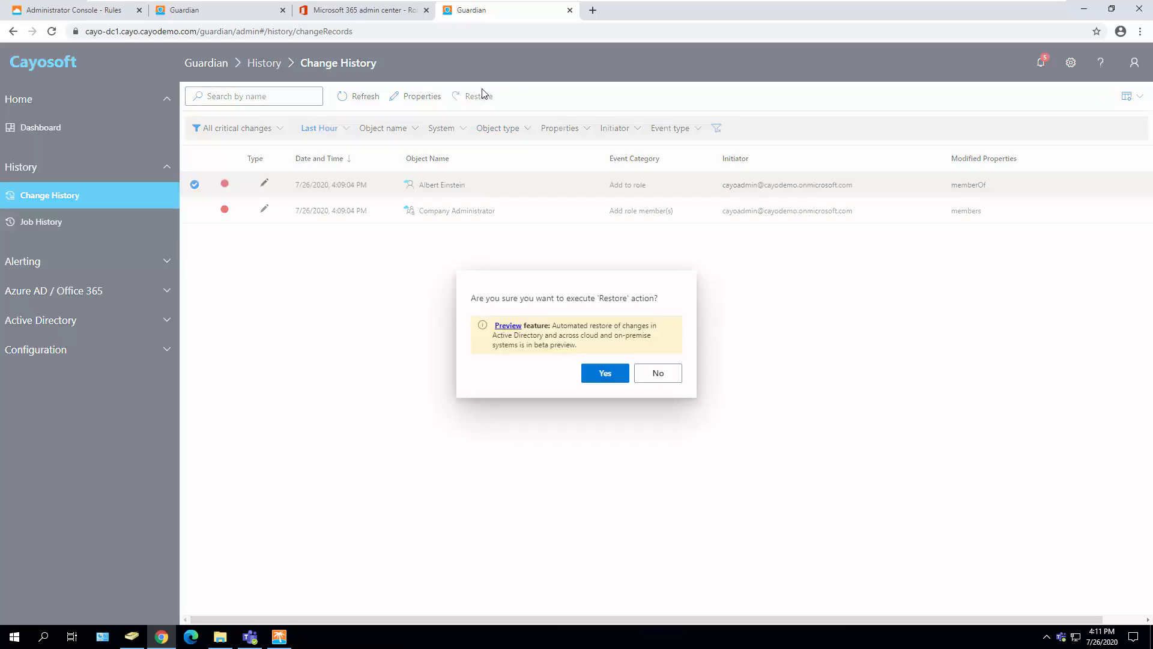
click(611, 374)
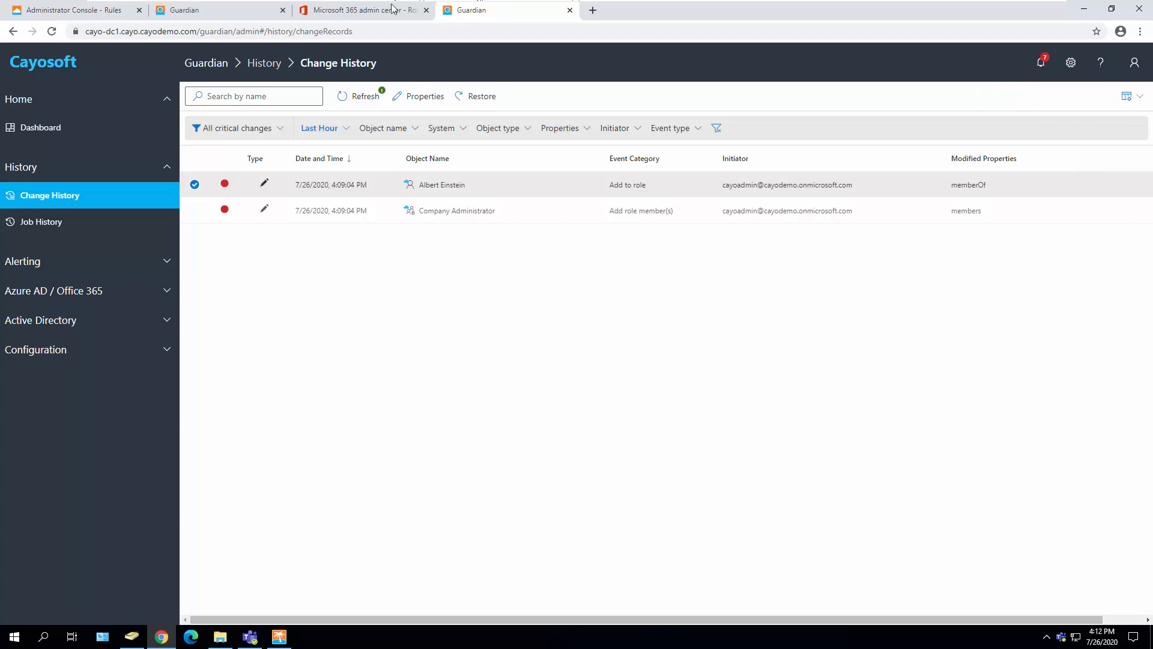
Refresh the Change History with the All changes filter and check the newest Albert Einstein and Company Administrator records.
click(373, 100)
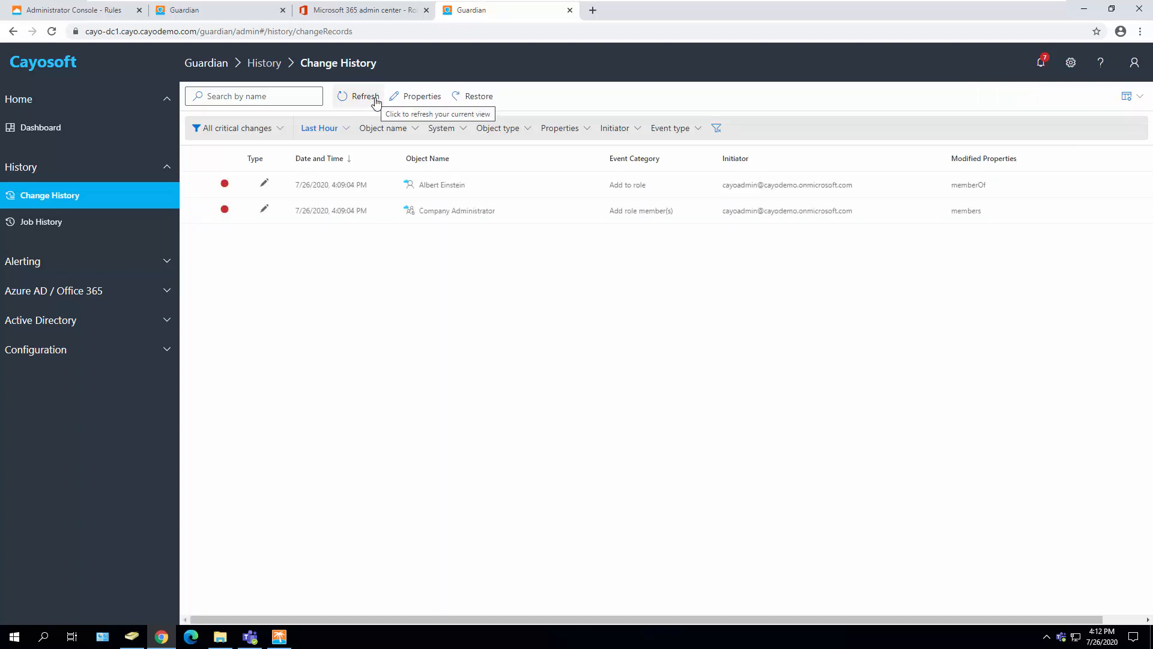
click(276, 128)
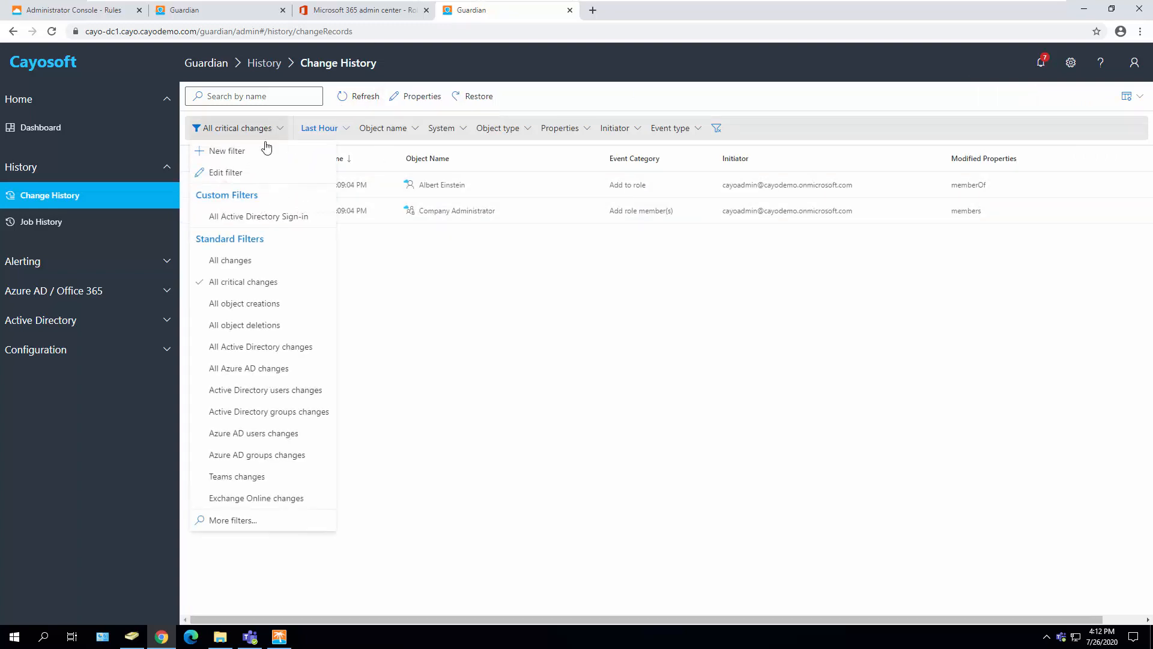
click(242, 261)
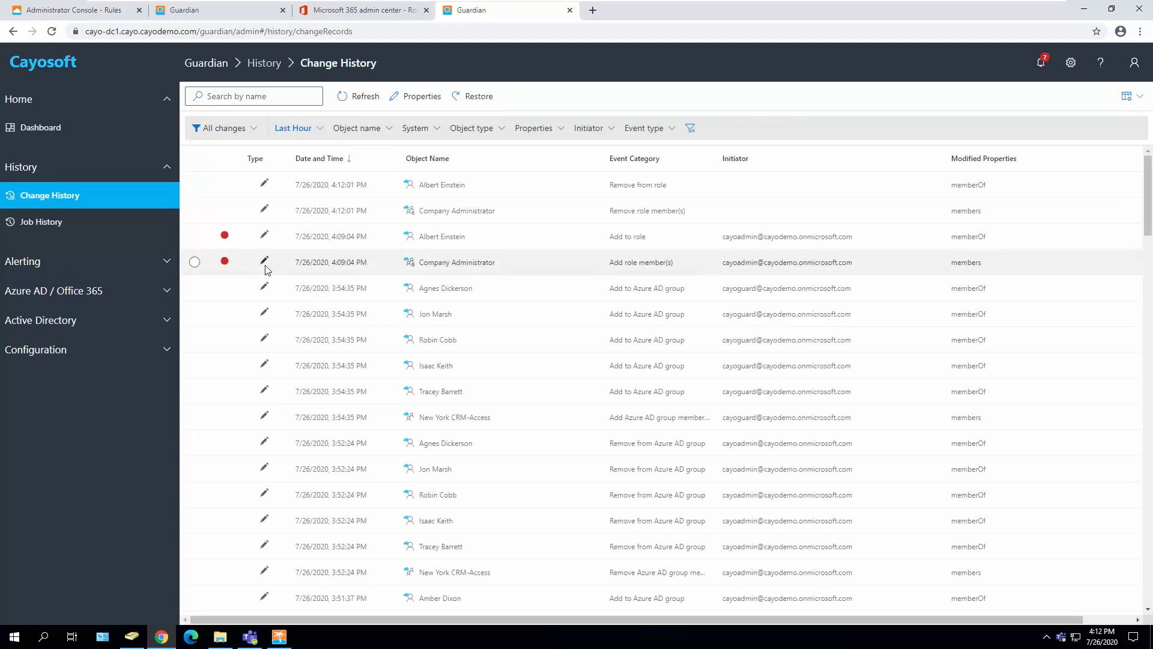
click(491, 192)
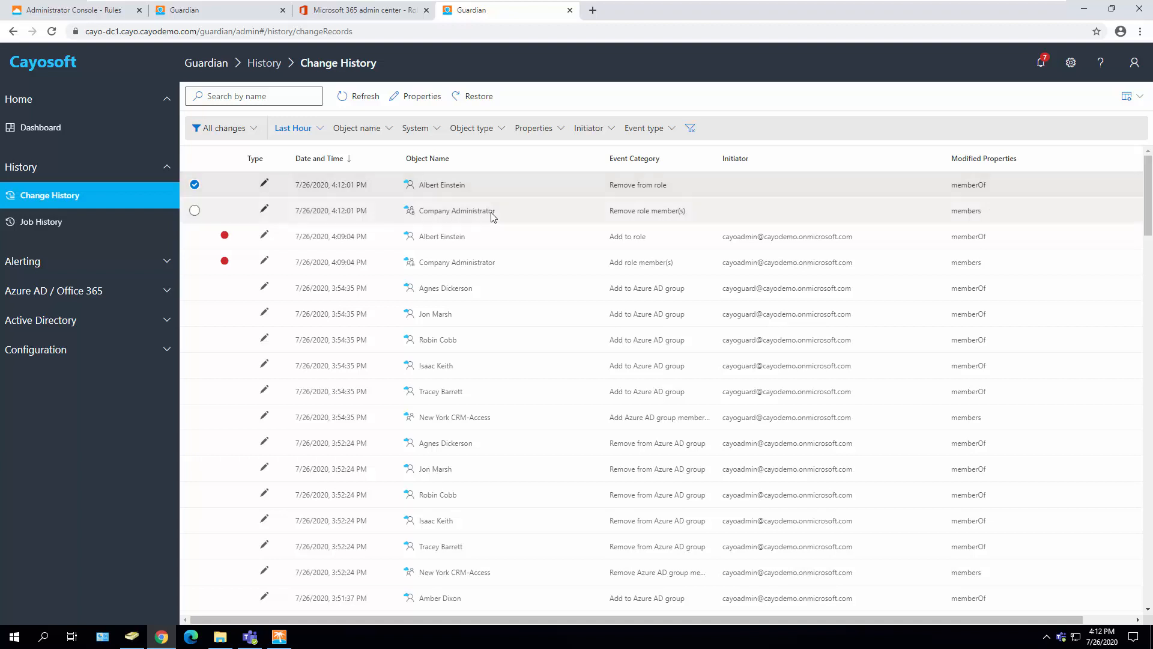
click(492, 216)
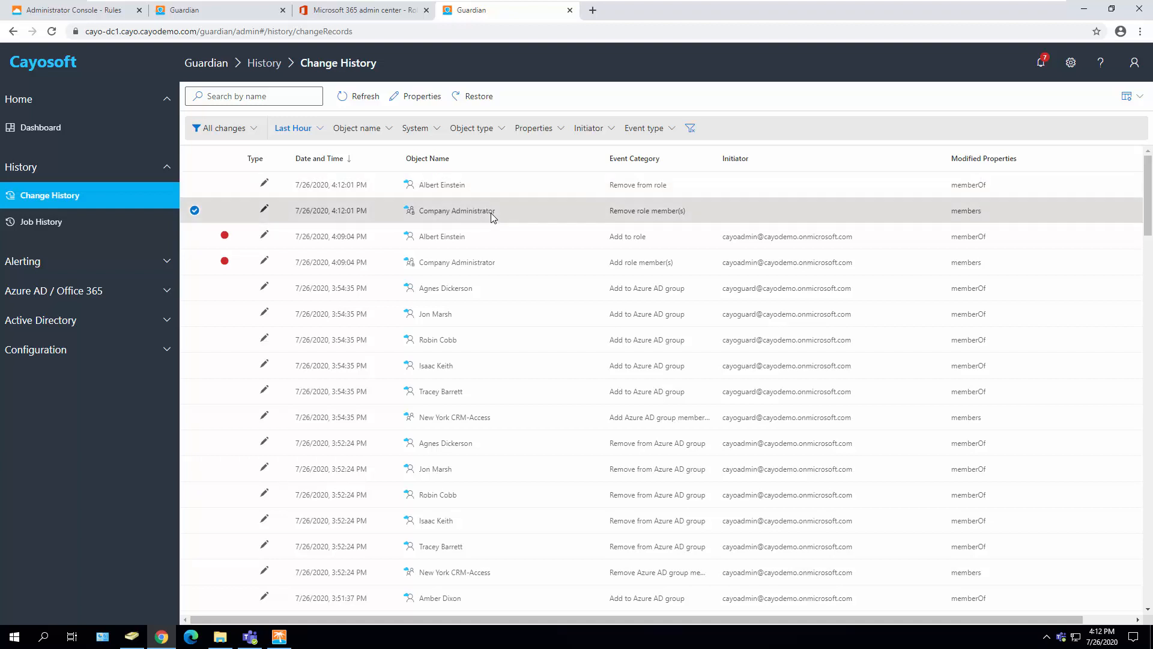